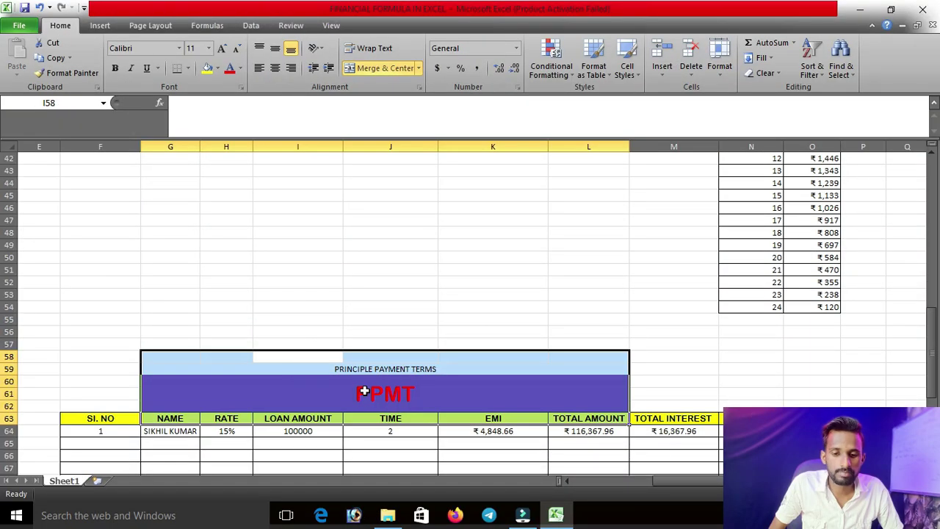
Bring the IPMT table into view, showing its MONTH, IPMT, PPMT and EMI columns.
left_click(381, 398)
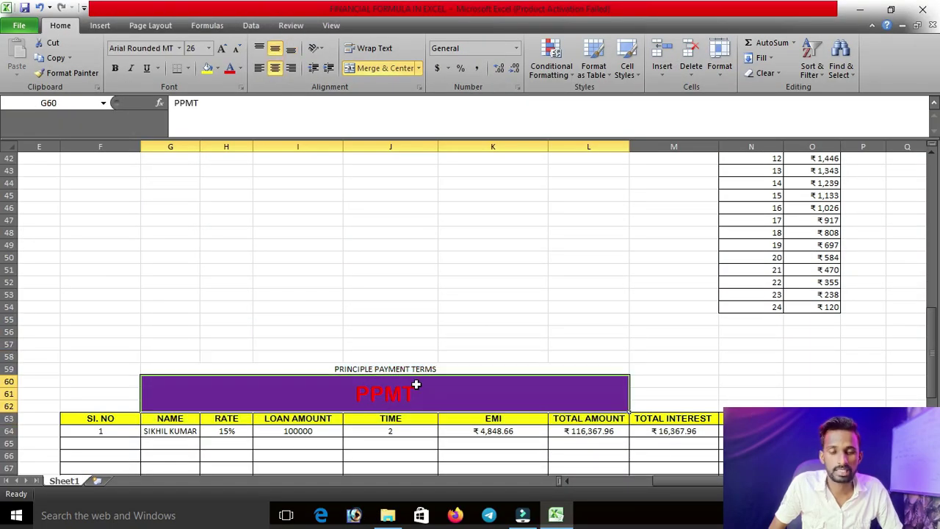
scroll(416, 384, "up", 3)
scroll(416, 384, "up", 3)
scroll(416, 384, "up", 1)
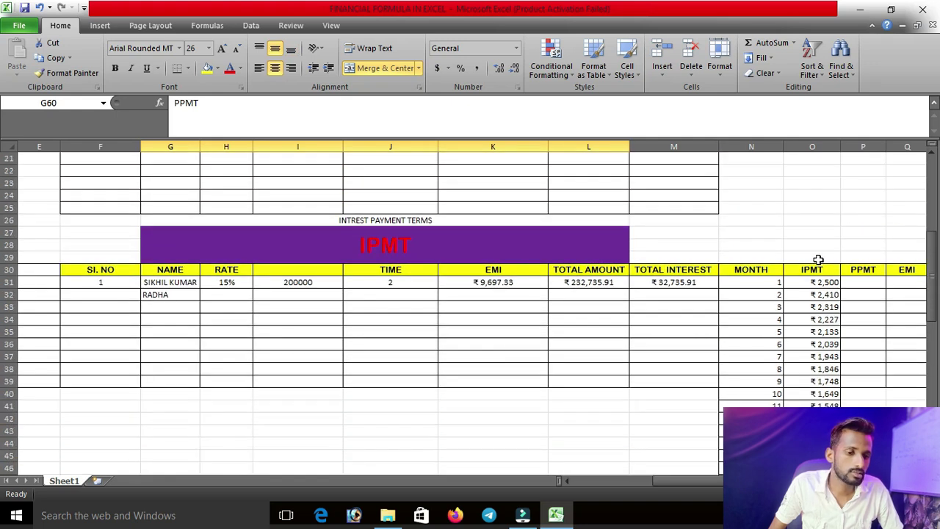
scroll(774, 254, "right", 1)
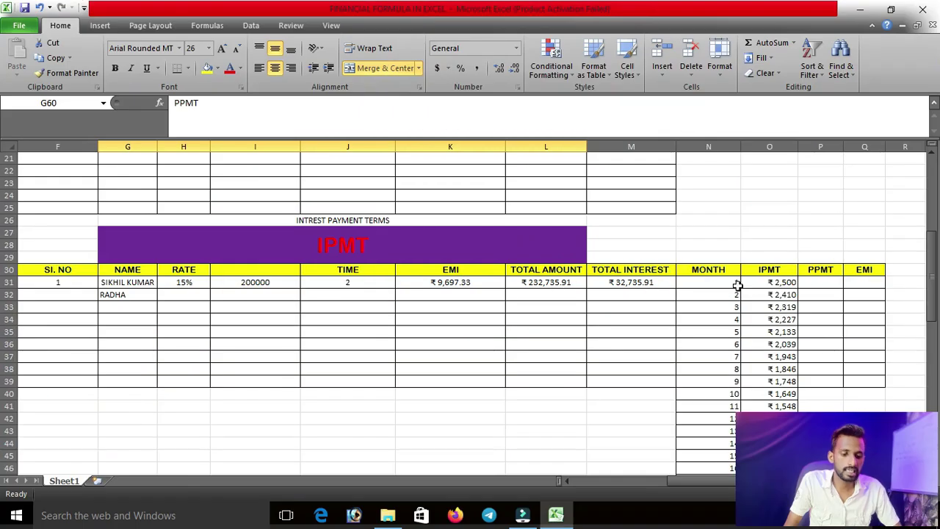
Enter =PPMT(H31/12,N31,J31*12,I31) in P31 for month 1's principal payment.
left_click(812, 283)
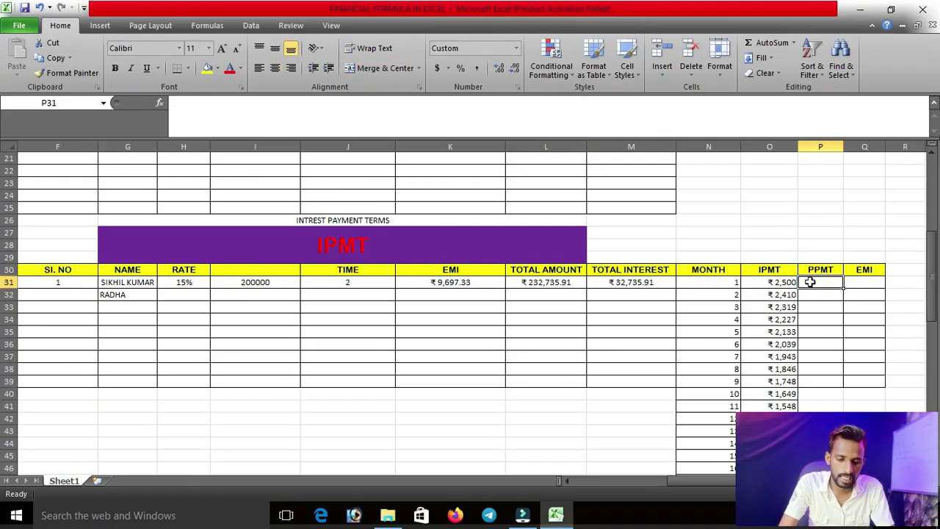
type("=ppm")
key("Tab")
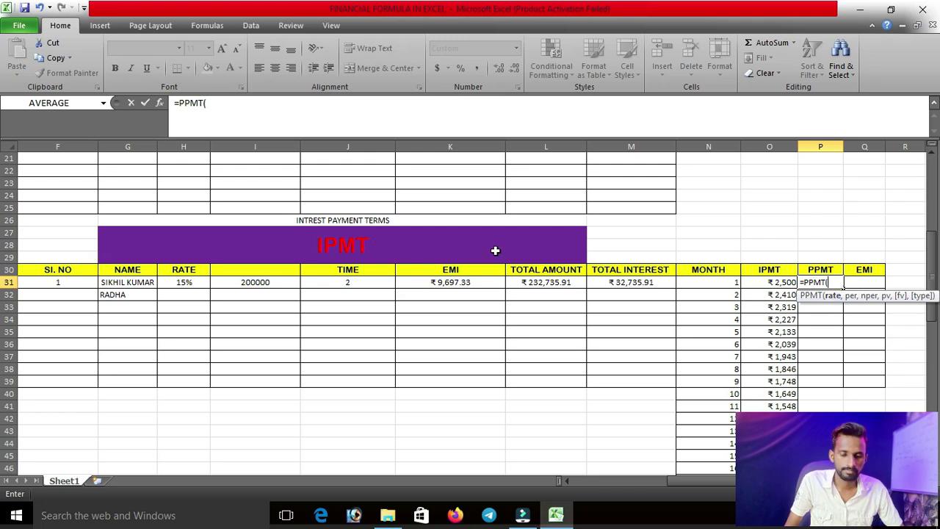
left_click(194, 283)
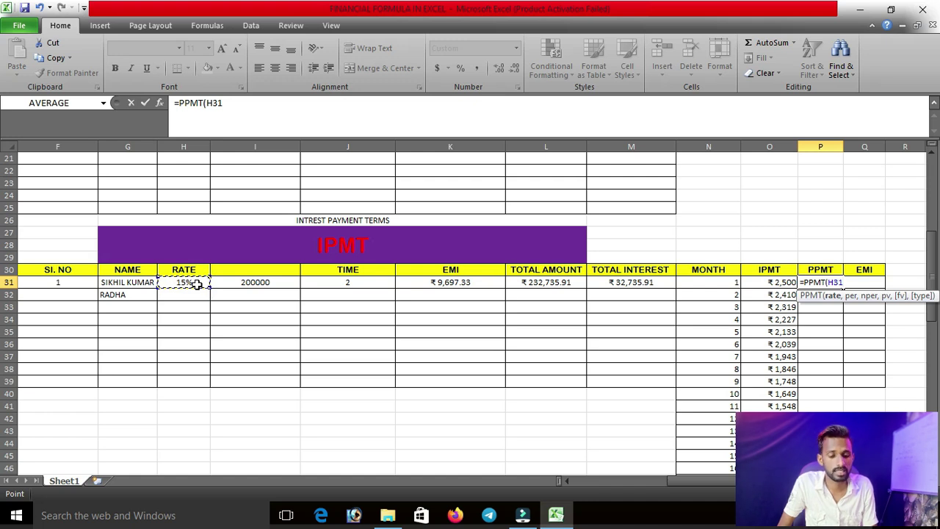
type("/")
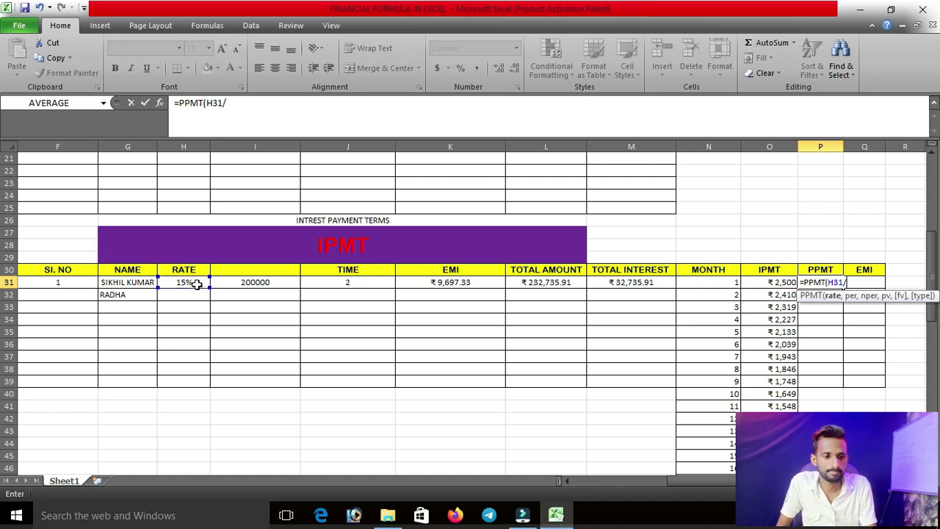
type("12,")
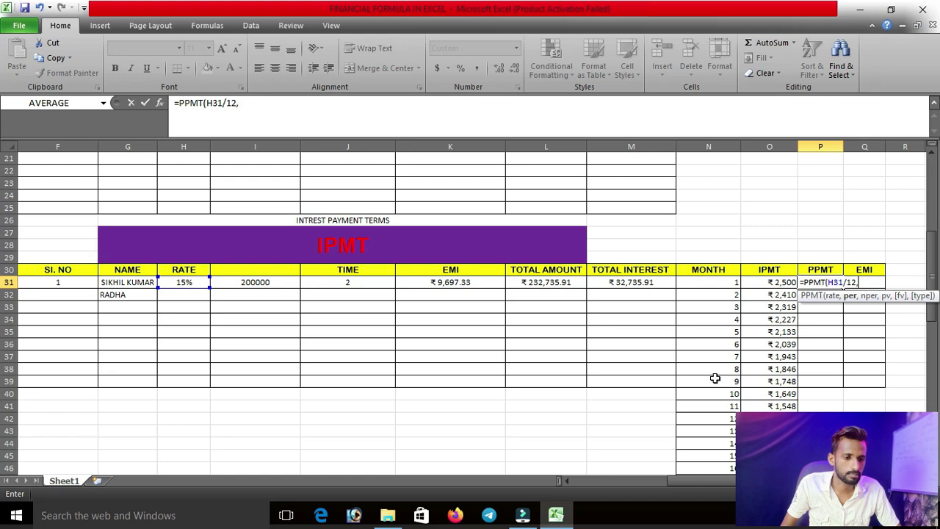
left_click(712, 286)
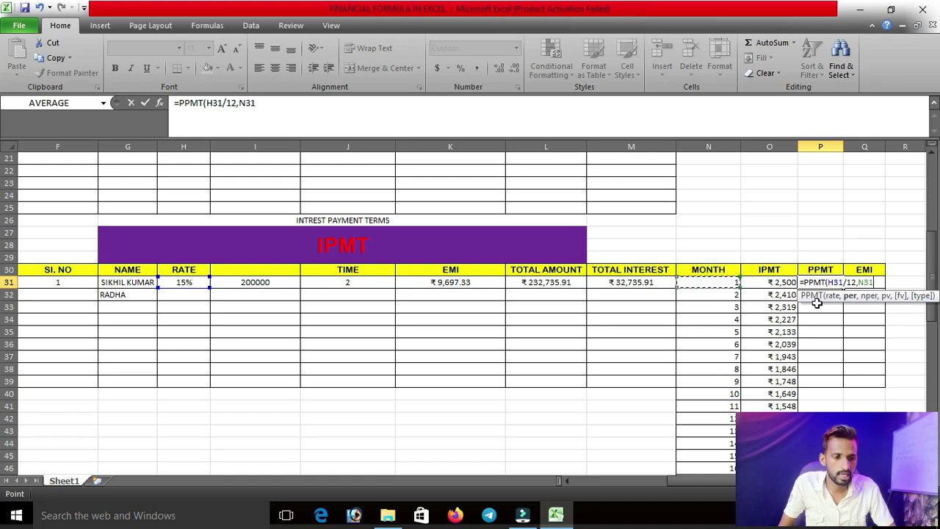
type(",")
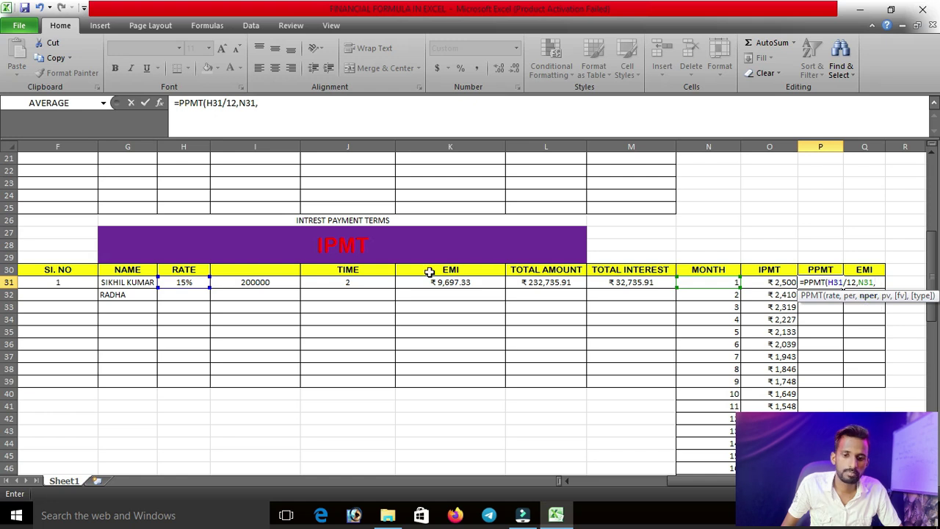
left_click(352, 283)
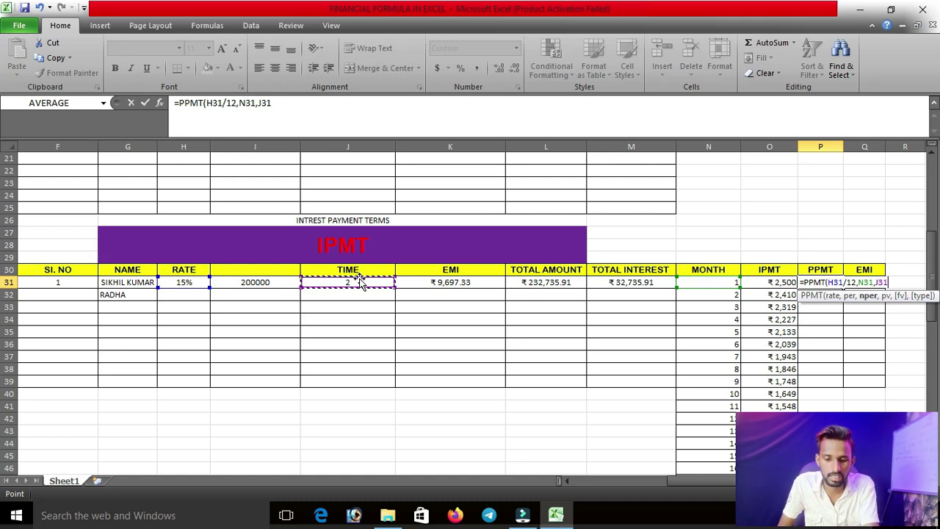
type("*12")
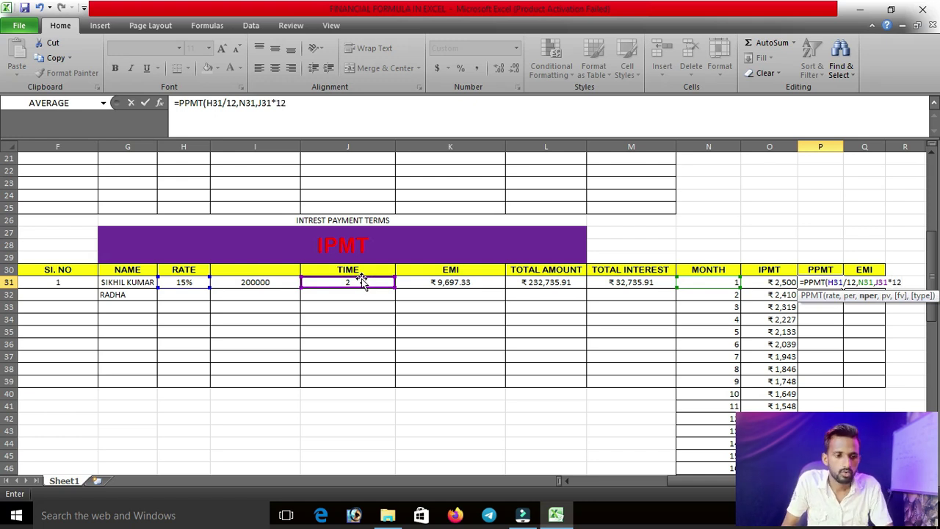
type(",")
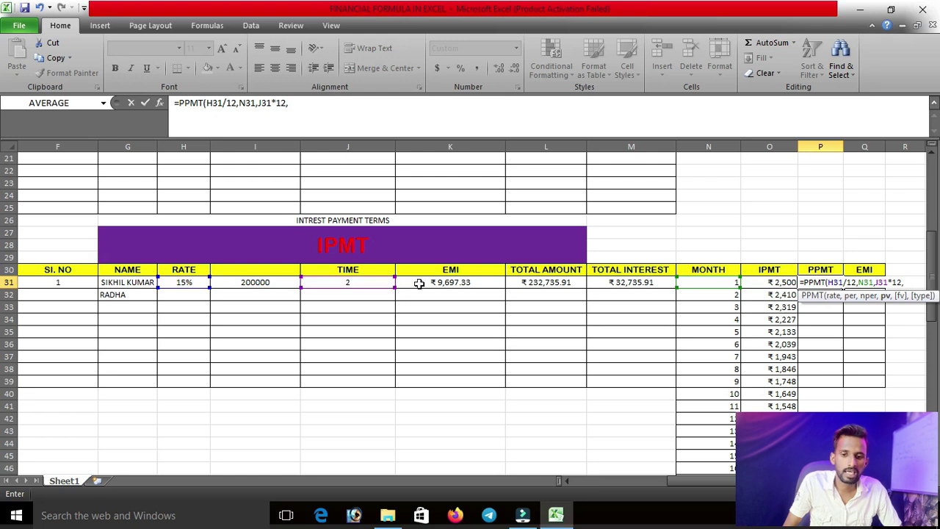
left_click(286, 283)
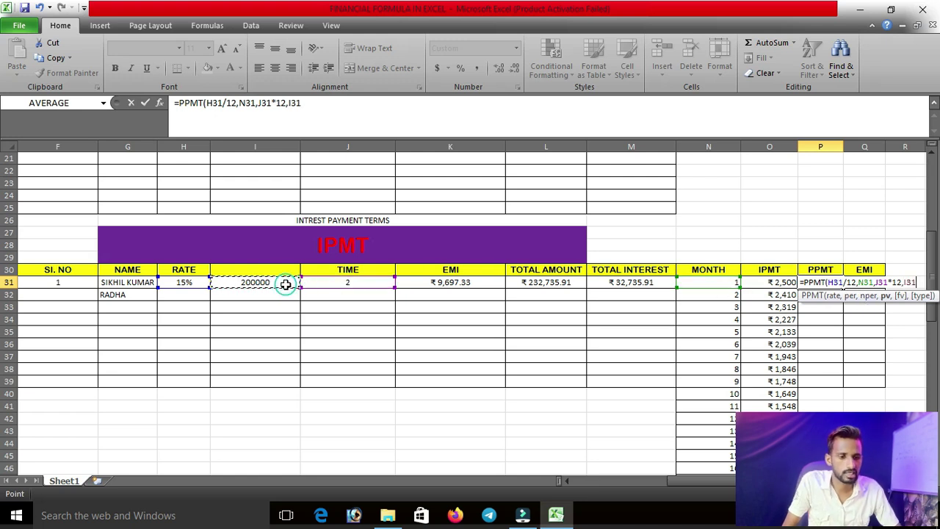
key("Return")
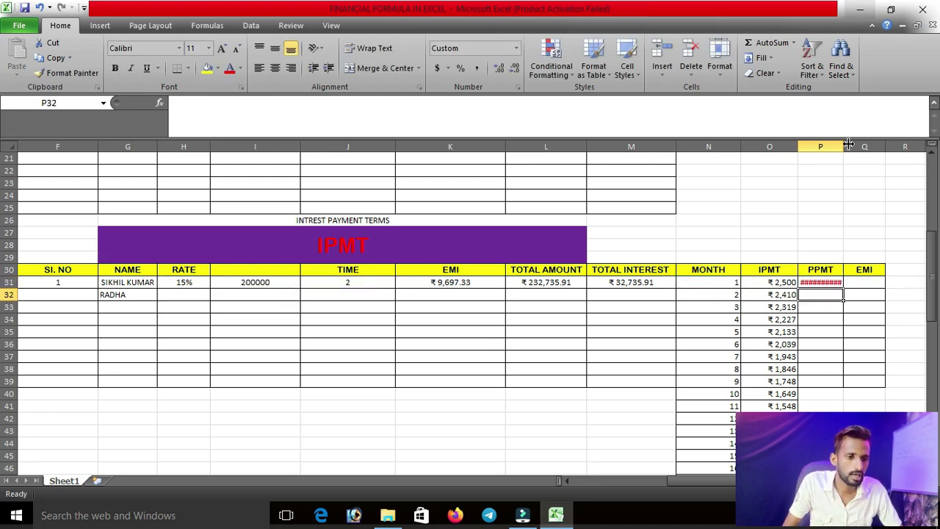
Widen column P and make the PPMT formula's H31, J31 and I31 references absolute.
left_click_drag(841, 146, 855, 147)
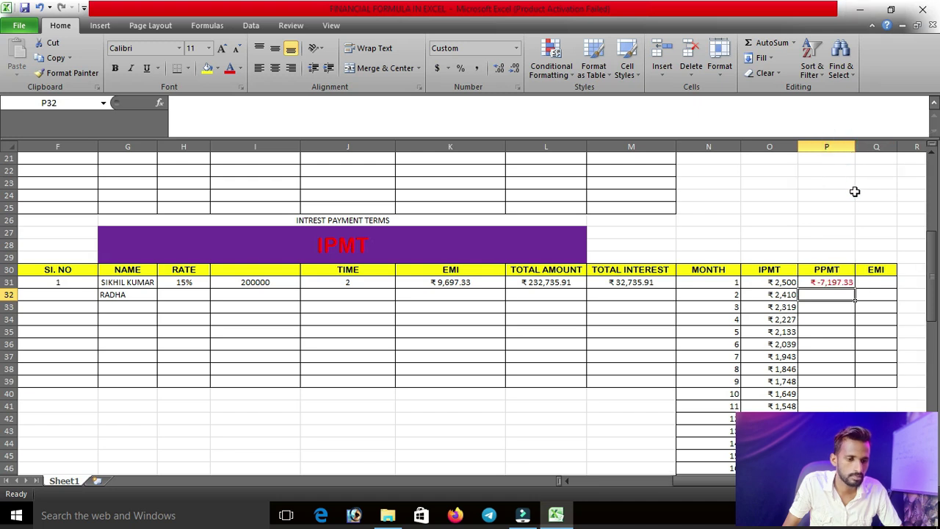
double_click(827, 282)
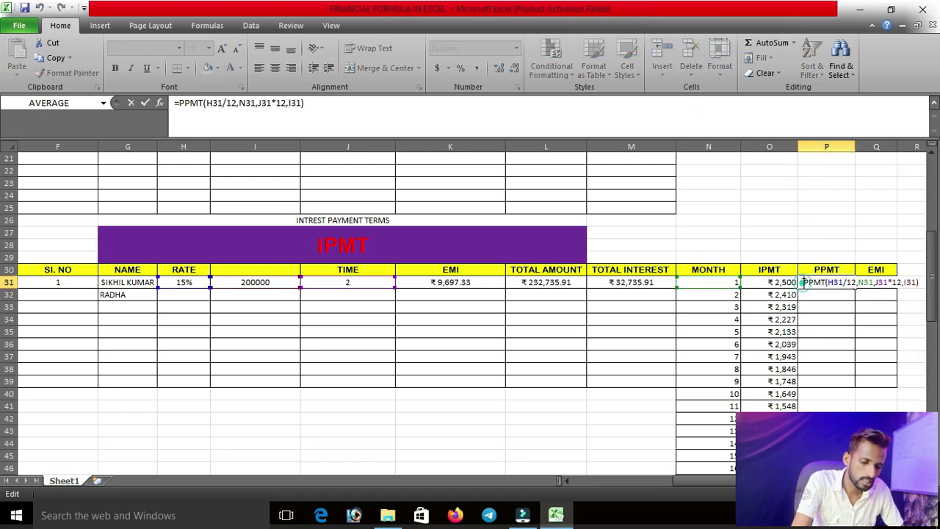
type("-")
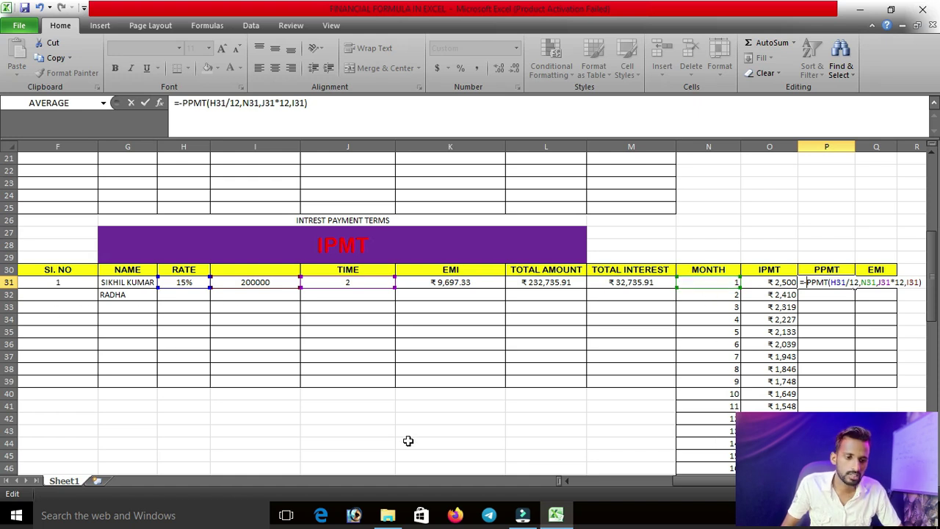
double_click(837, 283)
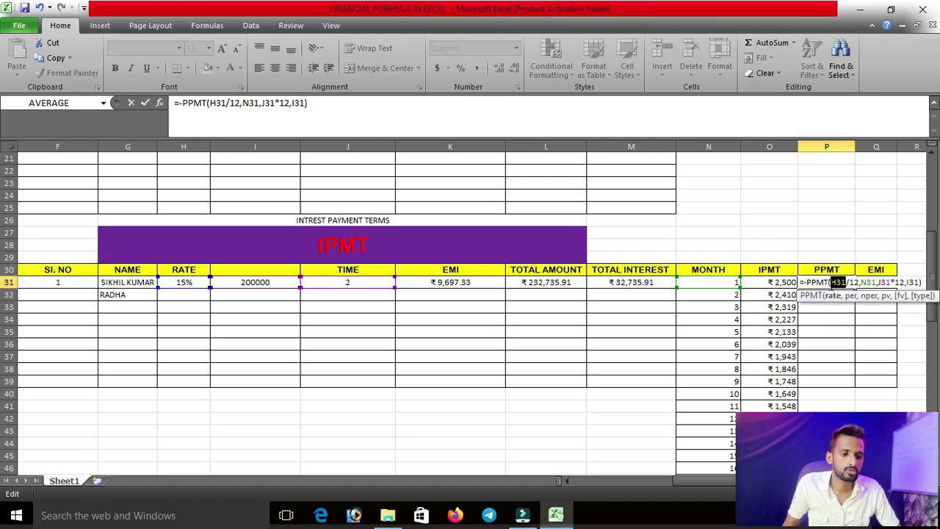
key("F4")
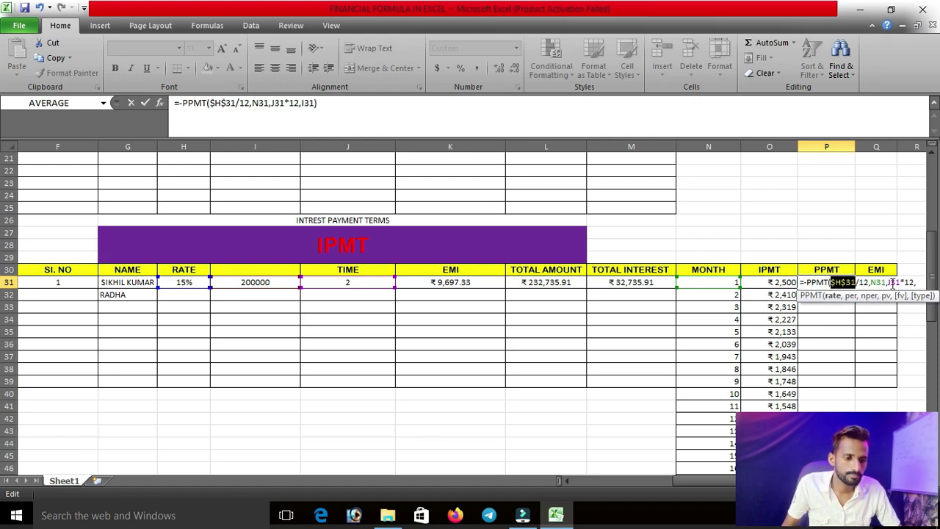
double_click(894, 282)
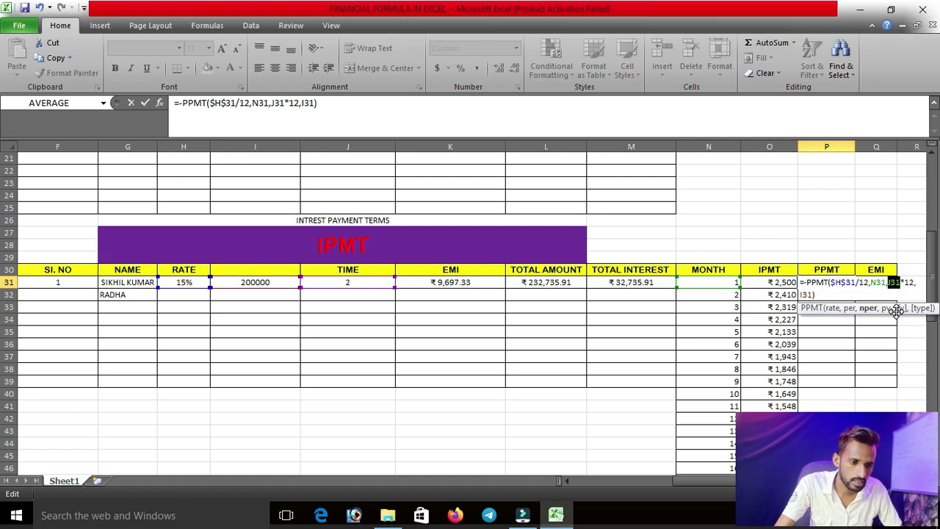
key("F4")
double_click(806, 294)
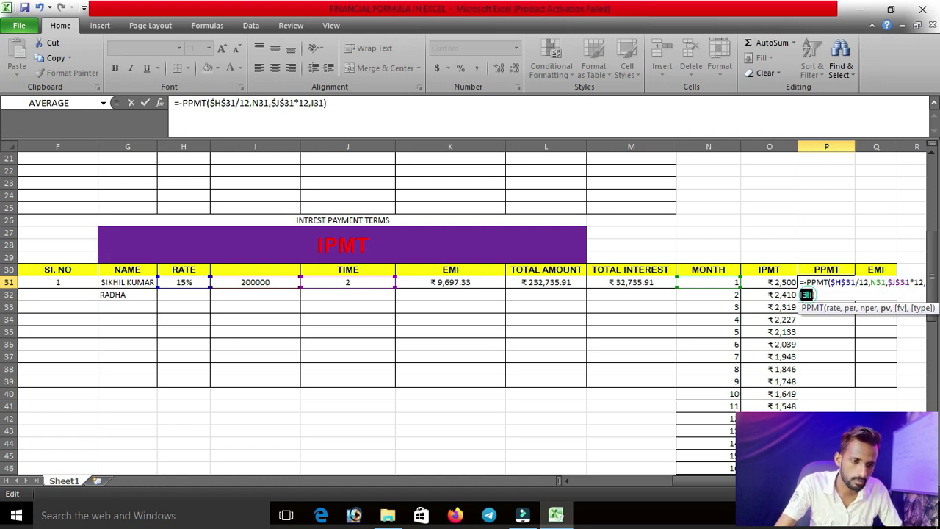
key("F4")
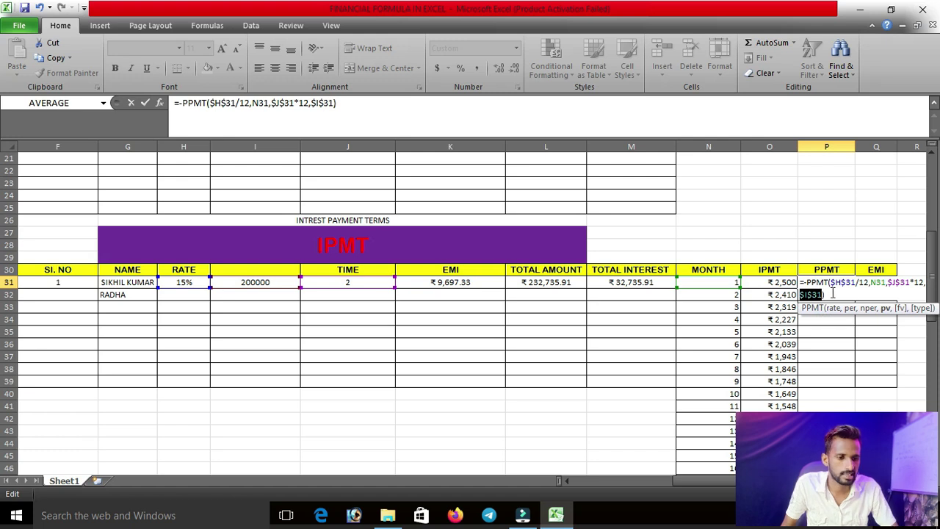
left_click(834, 292)
key("Return")
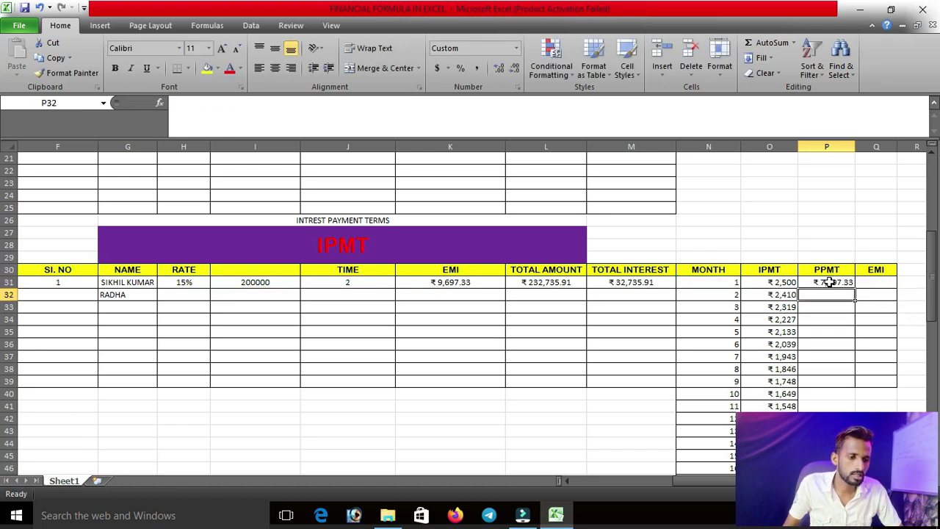
Fill the PPMT formula down, giving ₹7,197.33 through ₹9,113.33 for months 1–20.
left_click(829, 282)
double_click(854, 288)
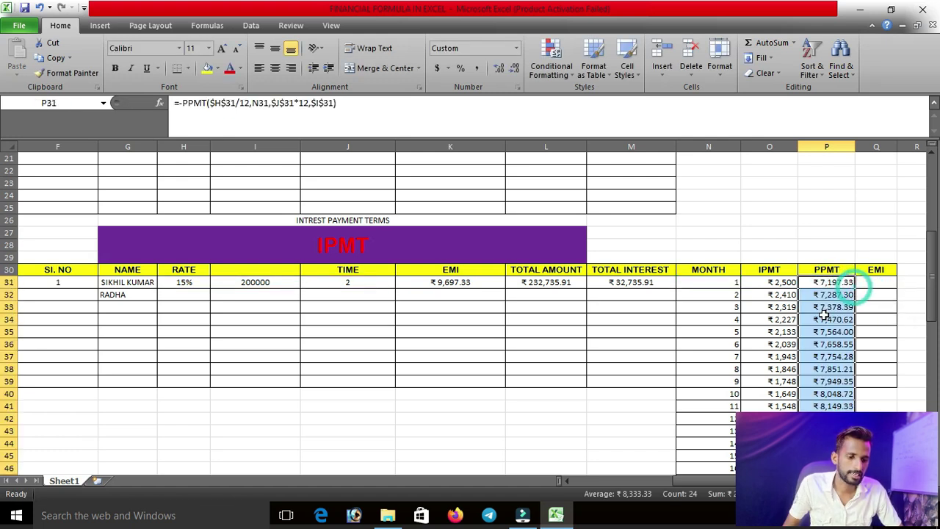
scroll(824, 314, "down", 3)
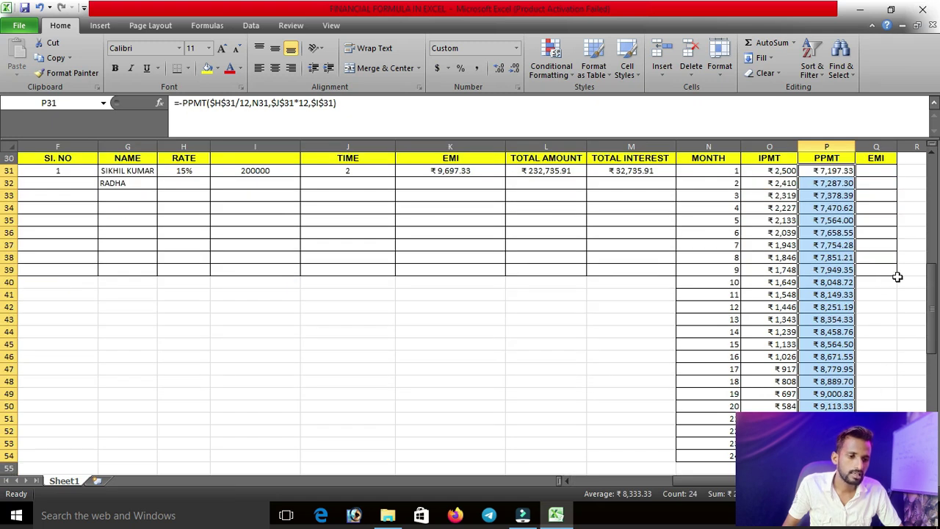
scroll(898, 276, "up", 1)
Enter =P31+O31 in Q31 and widen column Q to show ₹9,697.33, matching K31's EMI.
scroll(869, 276, "up", 3)
left_click(874, 318)
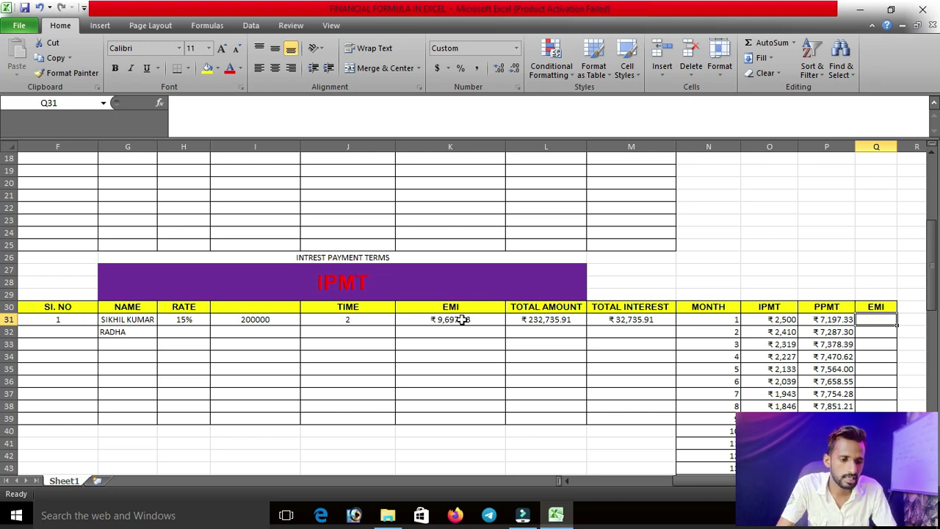
type("=")
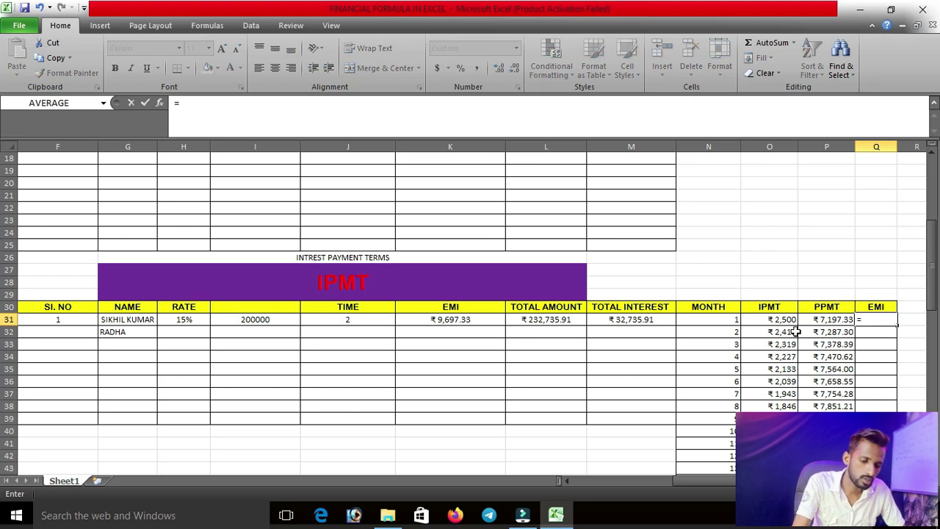
left_click(823, 319)
type("+")
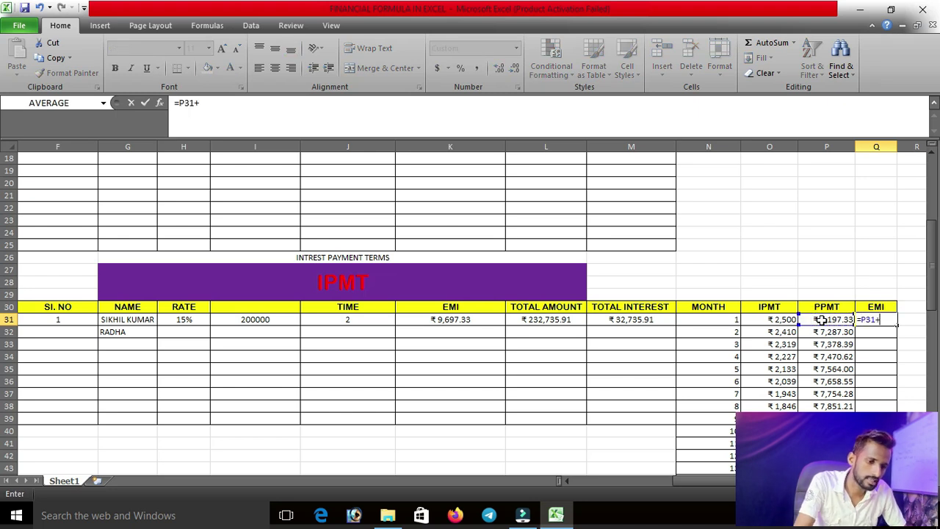
left_click(788, 321)
key("Return")
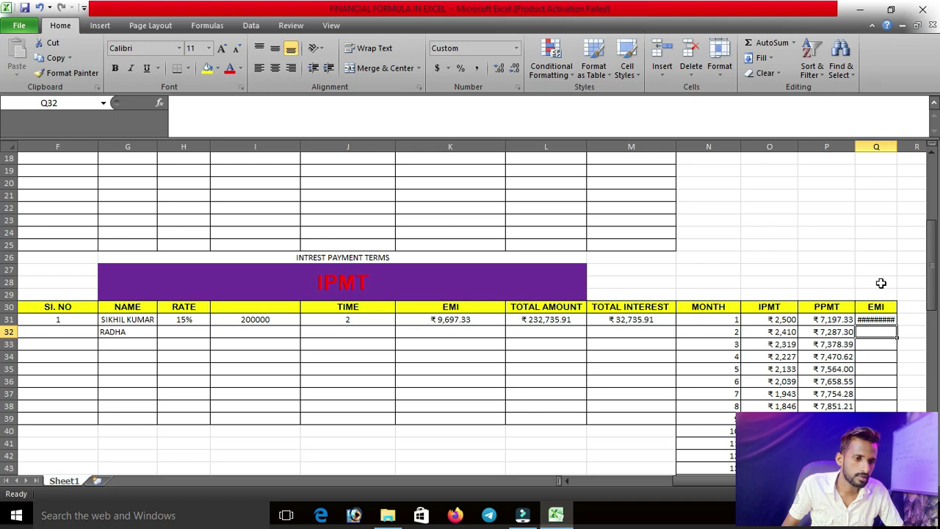
left_click_drag(903, 155, 910, 163)
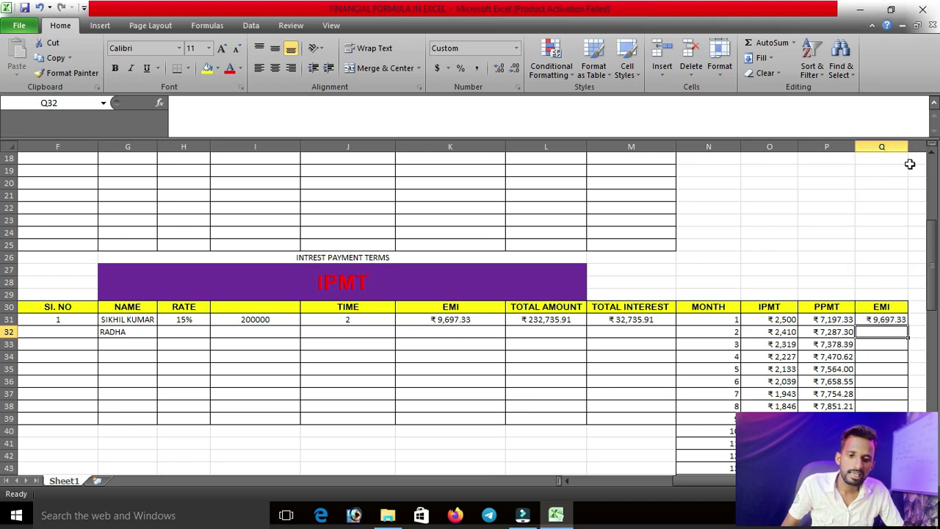
left_click(465, 319)
left_click(867, 323)
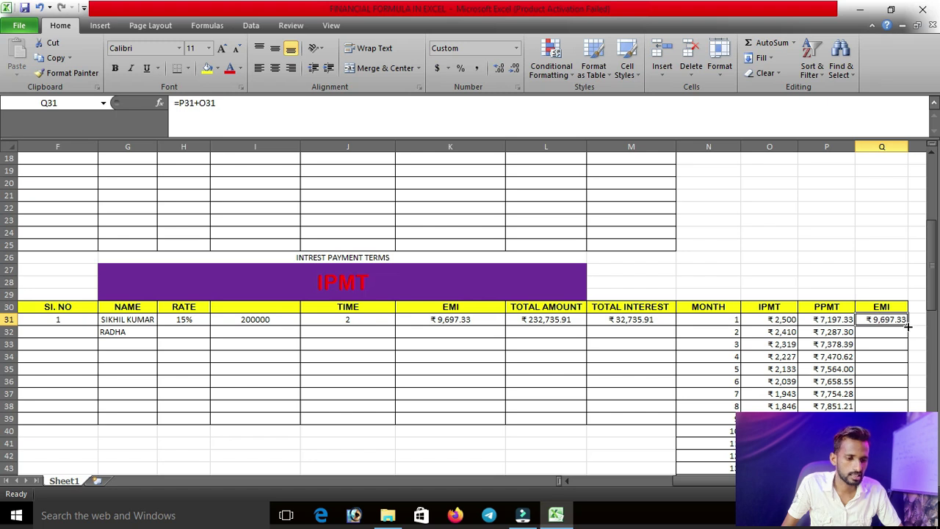
Copy Q31's EMI formula down to Q54 so every month through 24 shows ₹9,697.33.
left_click_drag(908, 328, 893, 412)
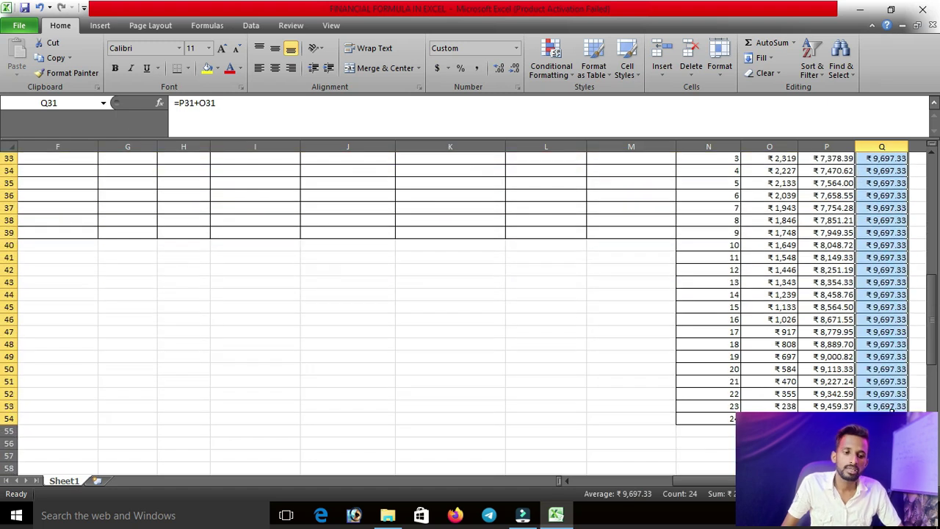
scroll(893, 406, "up", 3)
scroll(893, 406, "up", 3)
scroll(735, 338, "down", 1)
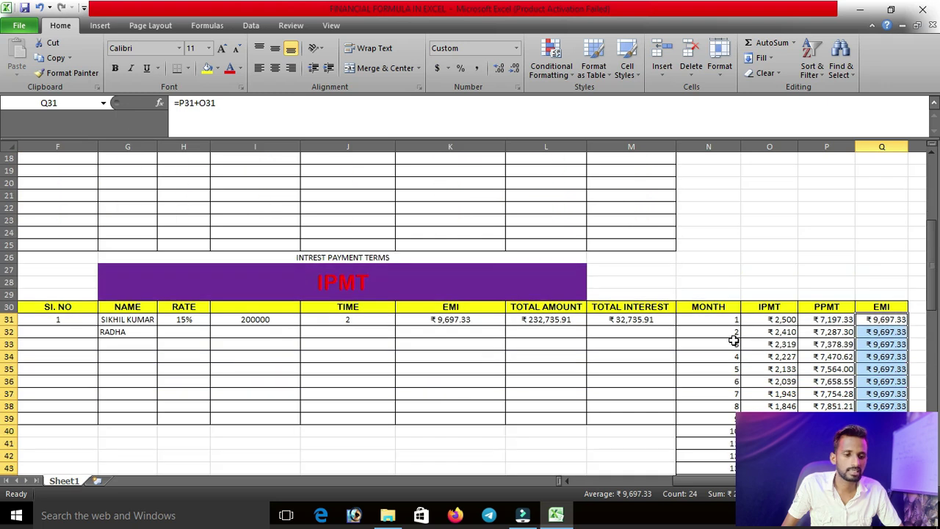
scroll(742, 270, "down", 1)
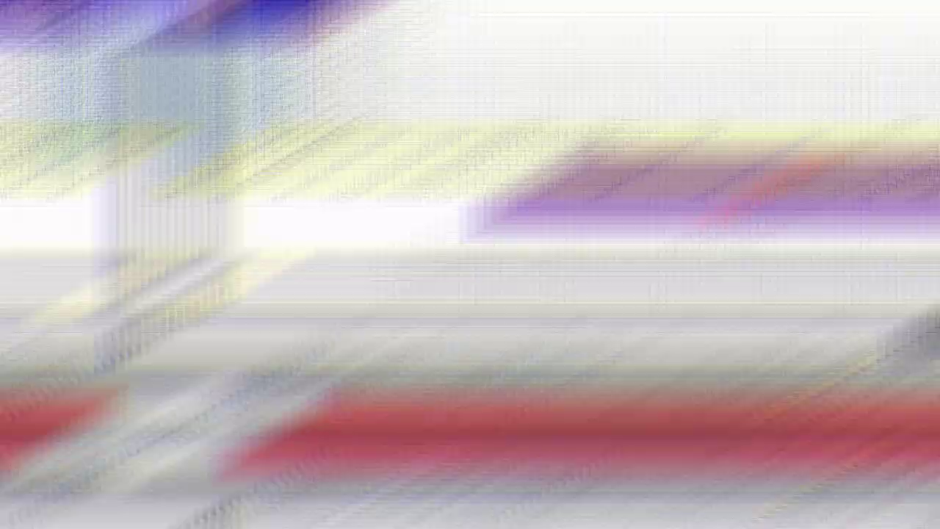